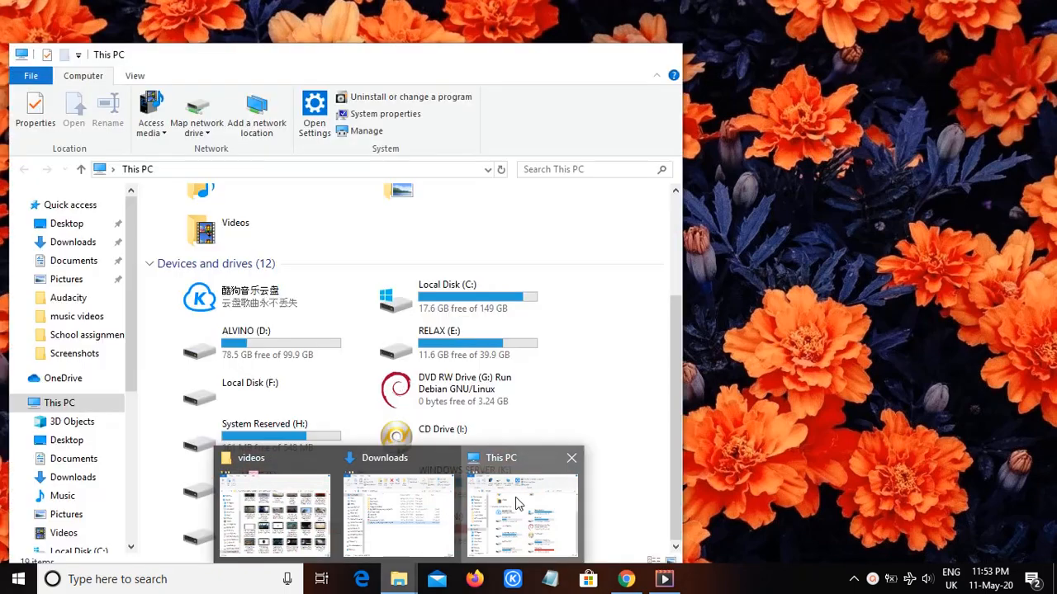
- Bring up the This PC window, move it toward the middle of the desktop and select the D: drive
click(515, 500)
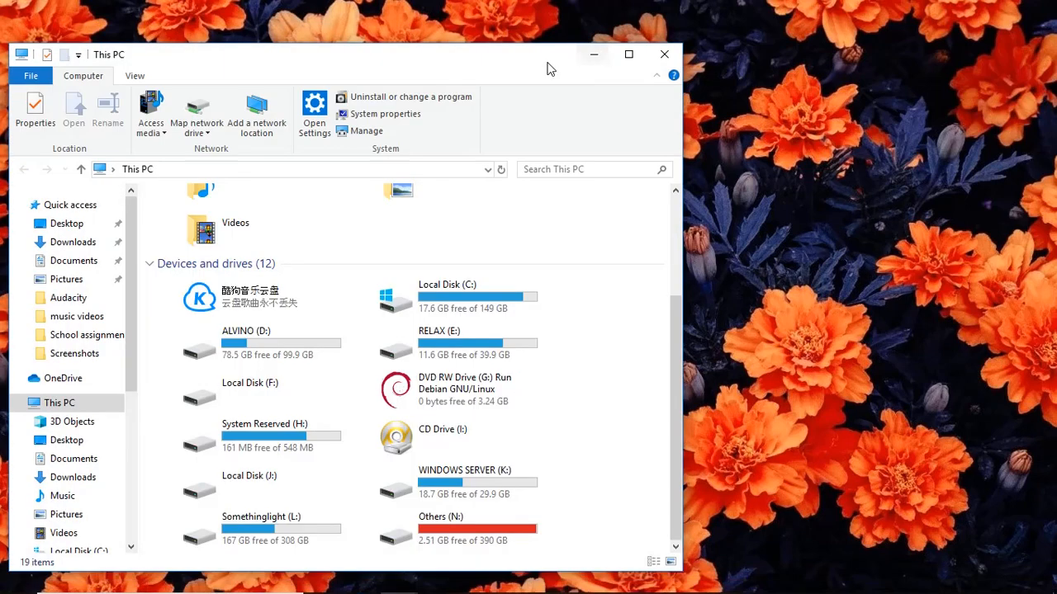
drag(539, 61, 673, 47)
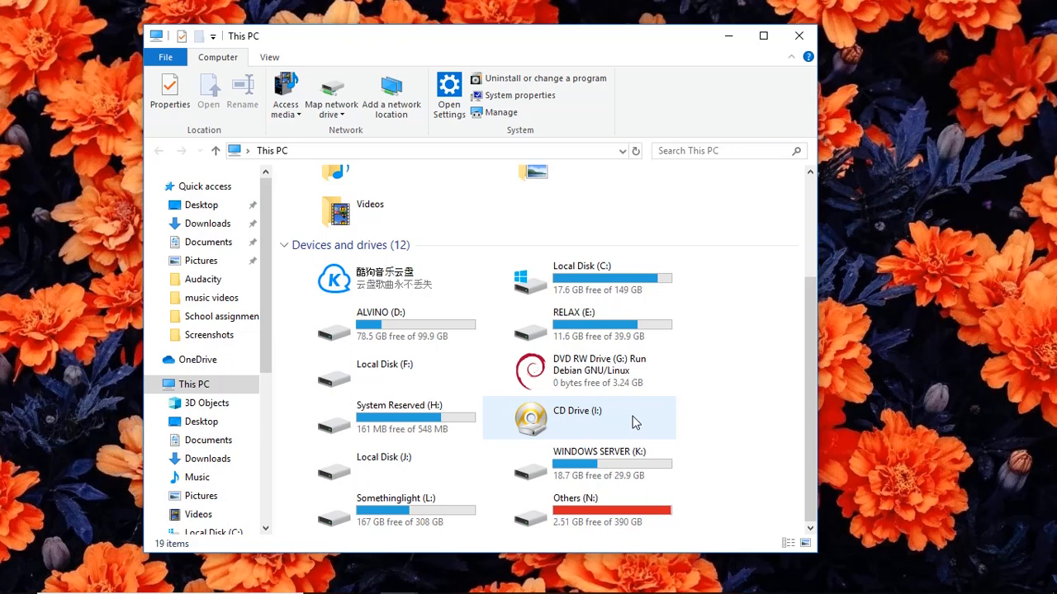
click(453, 320)
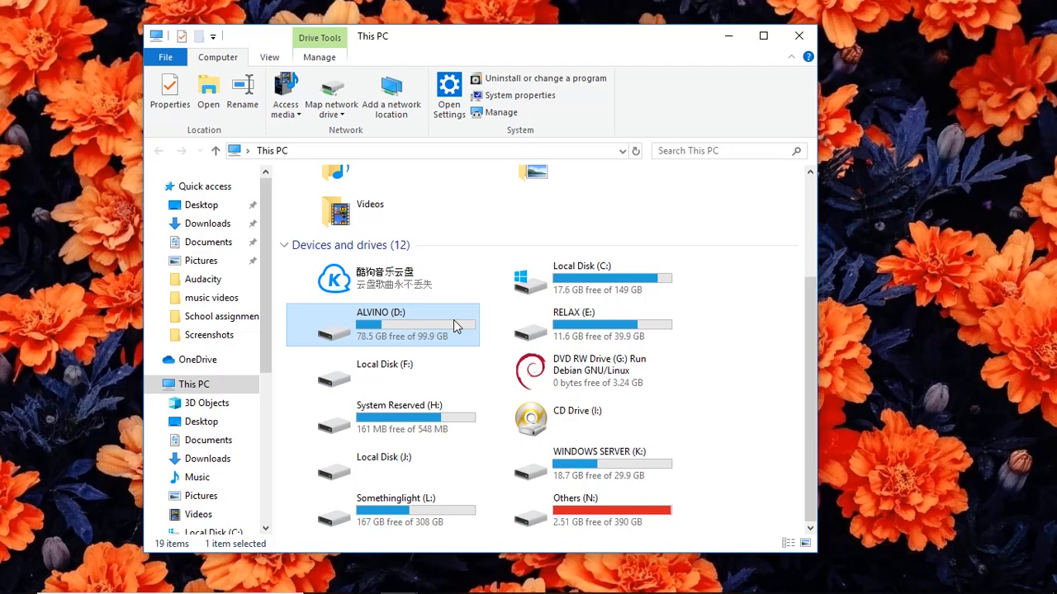
- Open Disk Management in Computer Management and arrange its window beside the This PC window
click(496, 116)
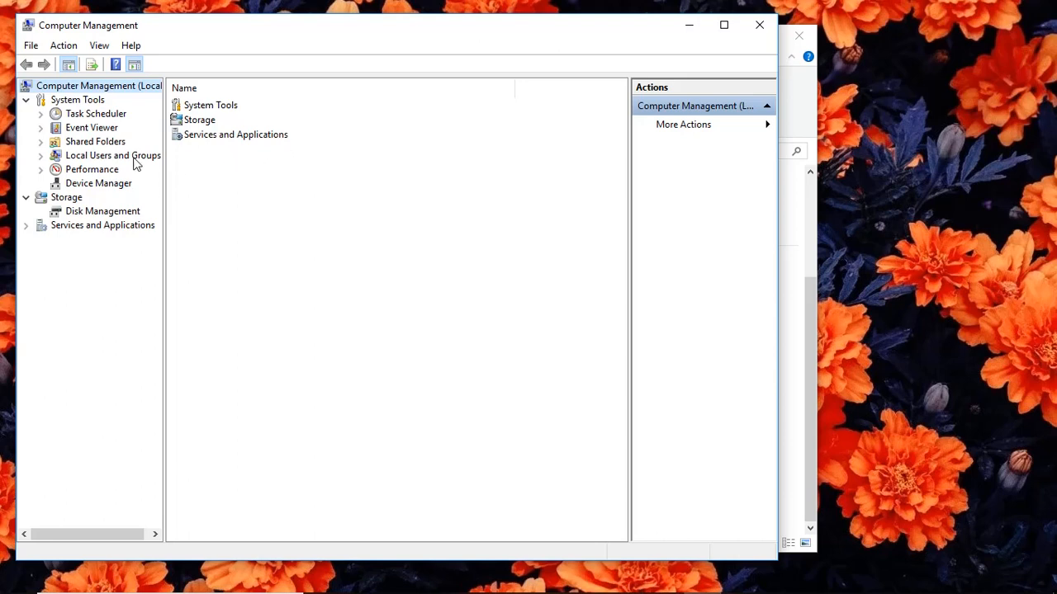
click(96, 214)
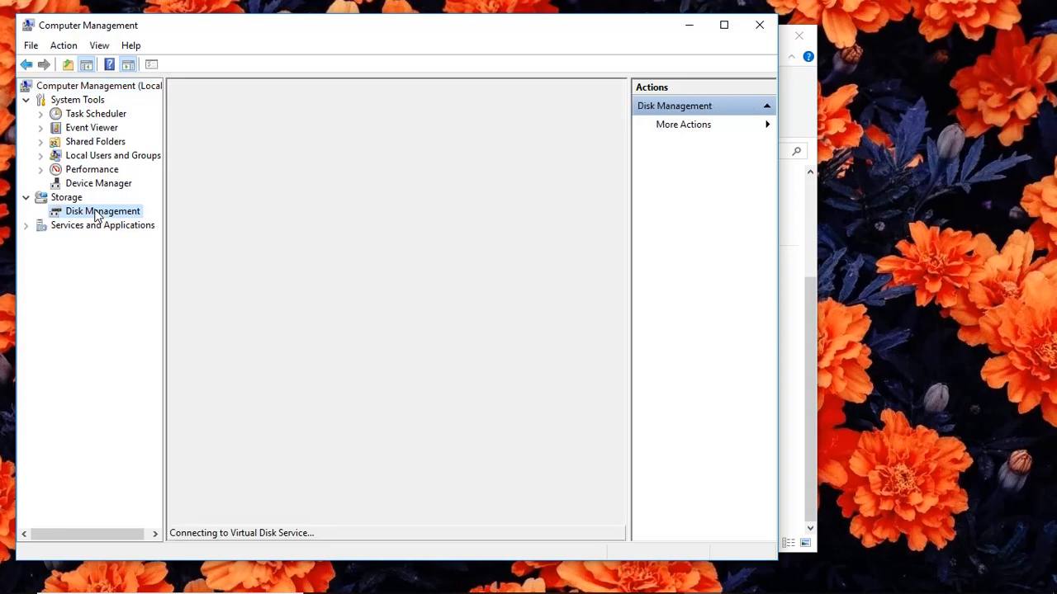
drag(256, 27, 364, 51)
drag(646, 61, 574, 38)
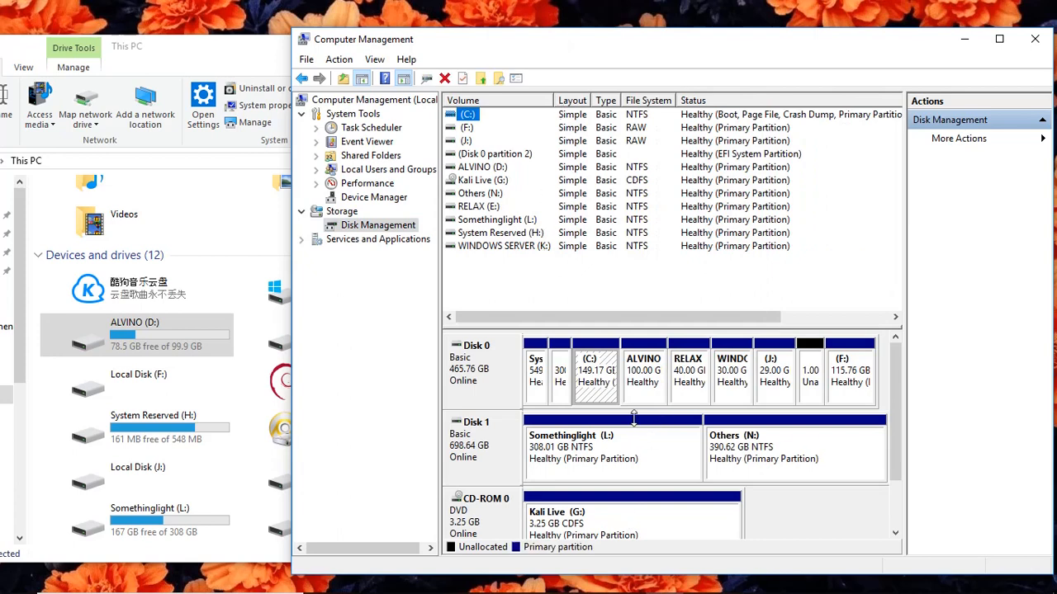
- Review the D: drive in This PC, and shrink its volume on Disk 0 by 20480 MB in Disk Management
click(199, 344)
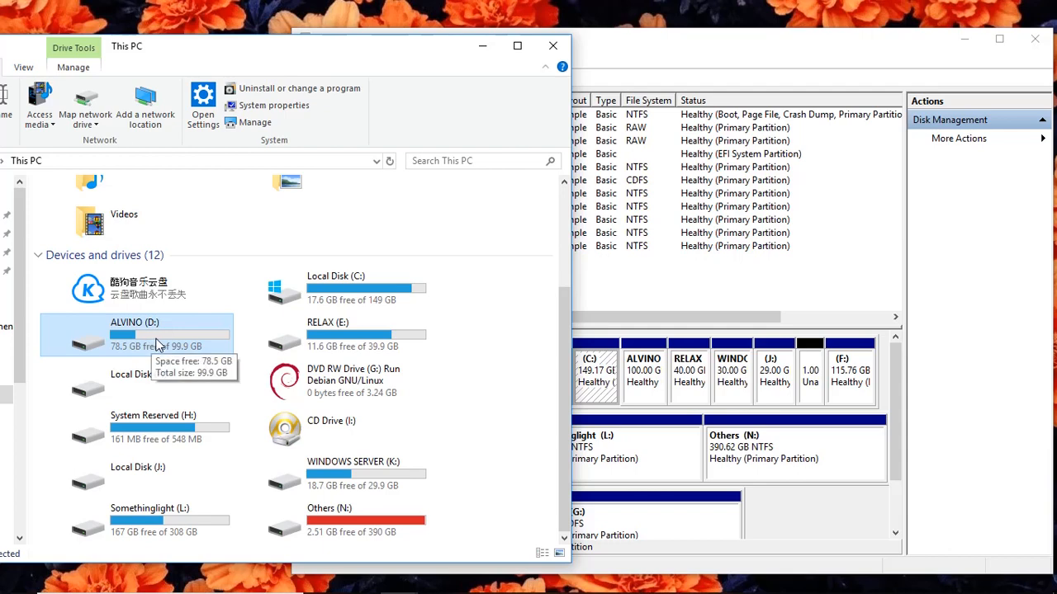
click(885, 266)
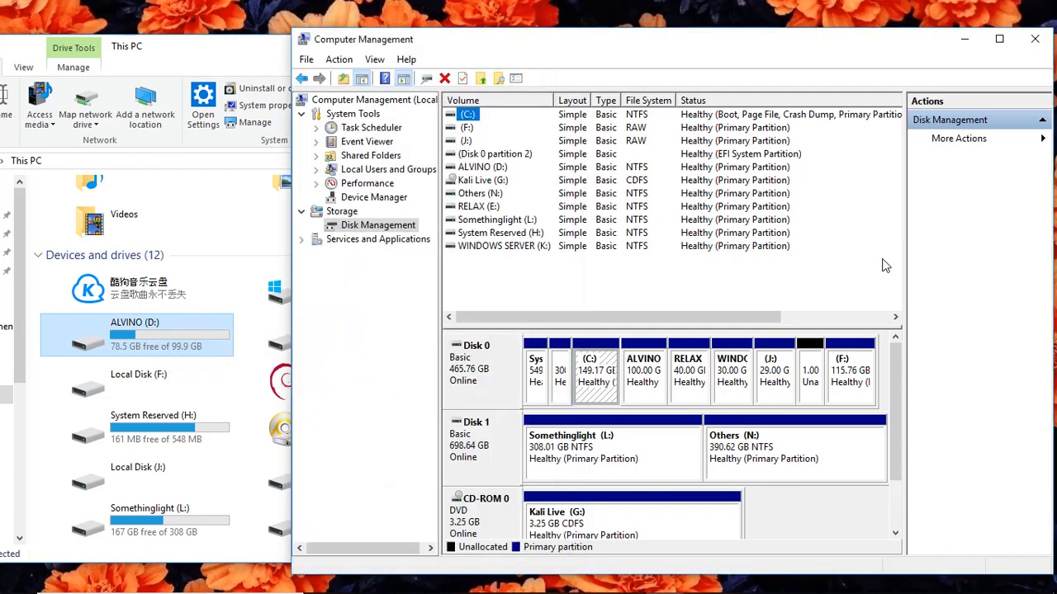
click(757, 313)
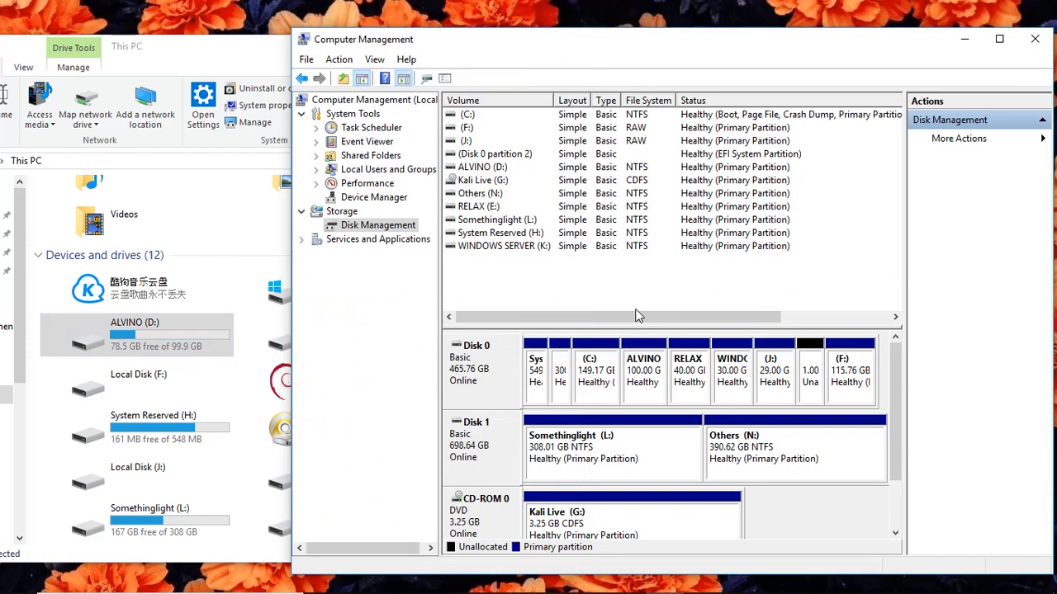
click(651, 378)
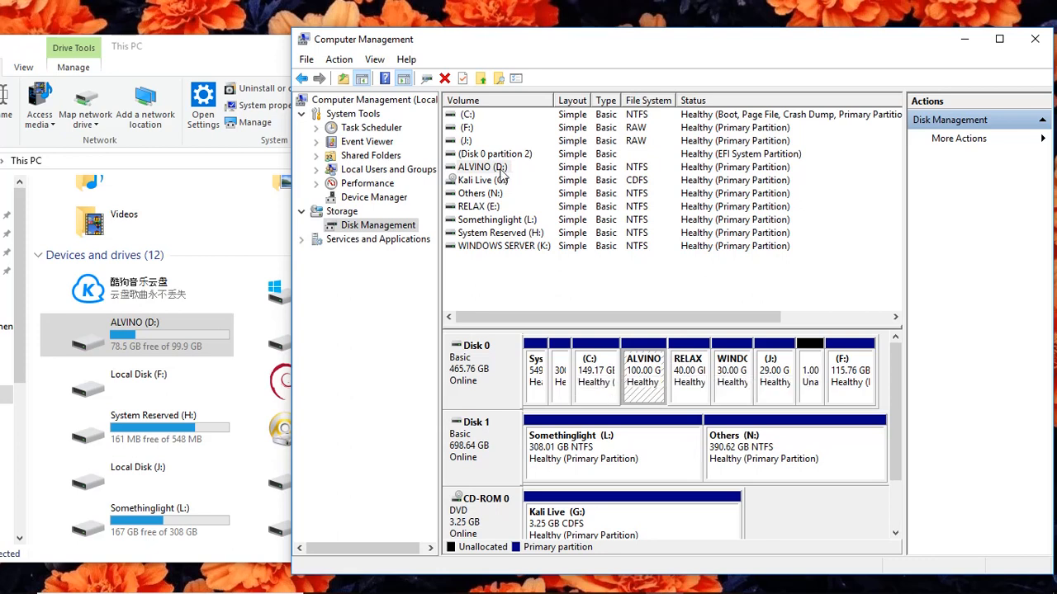
click(501, 172)
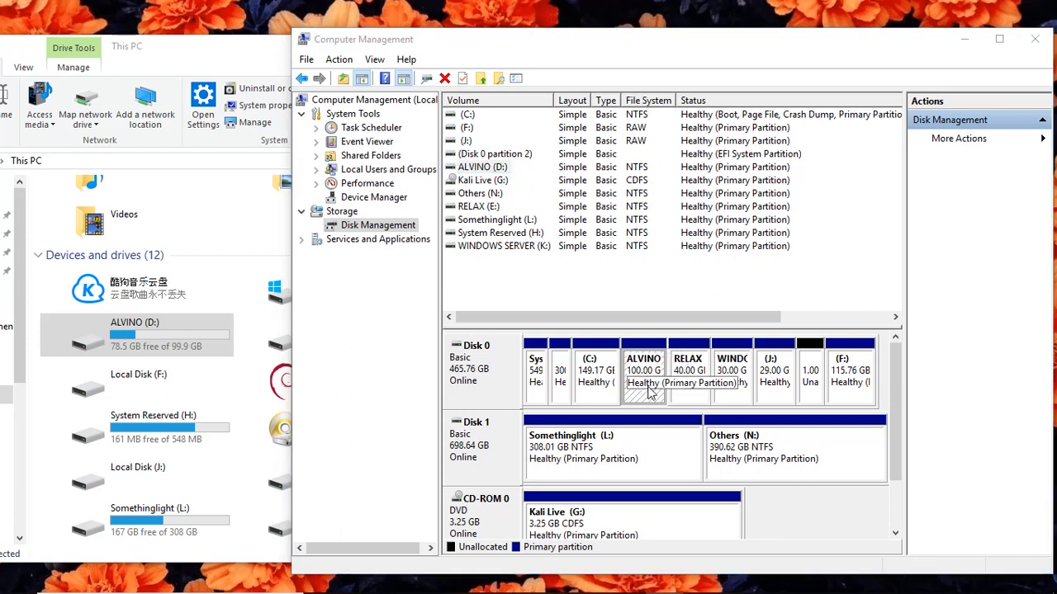
right_click(649, 393)
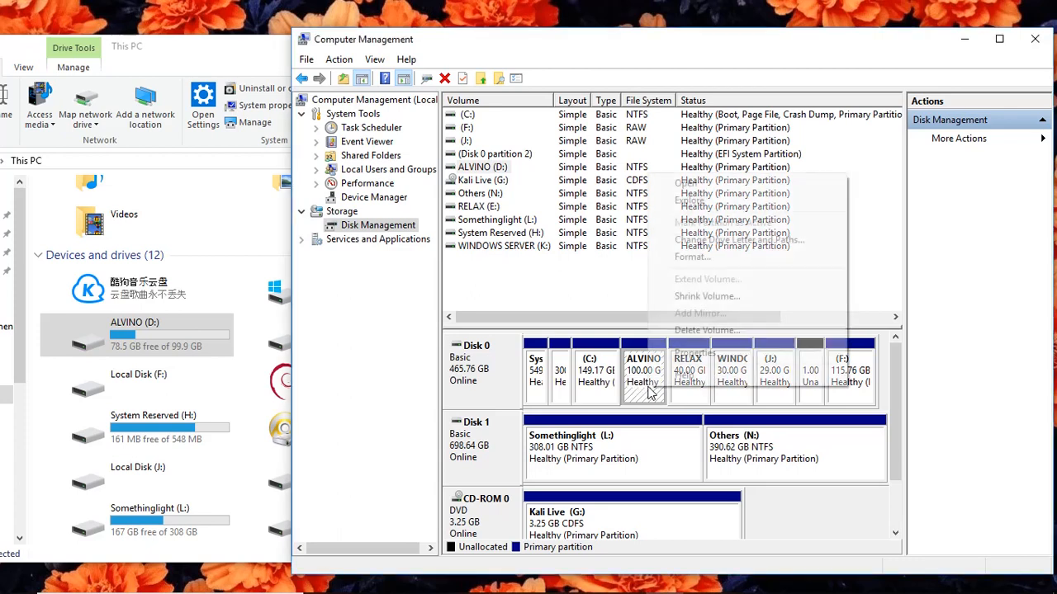
click(751, 303)
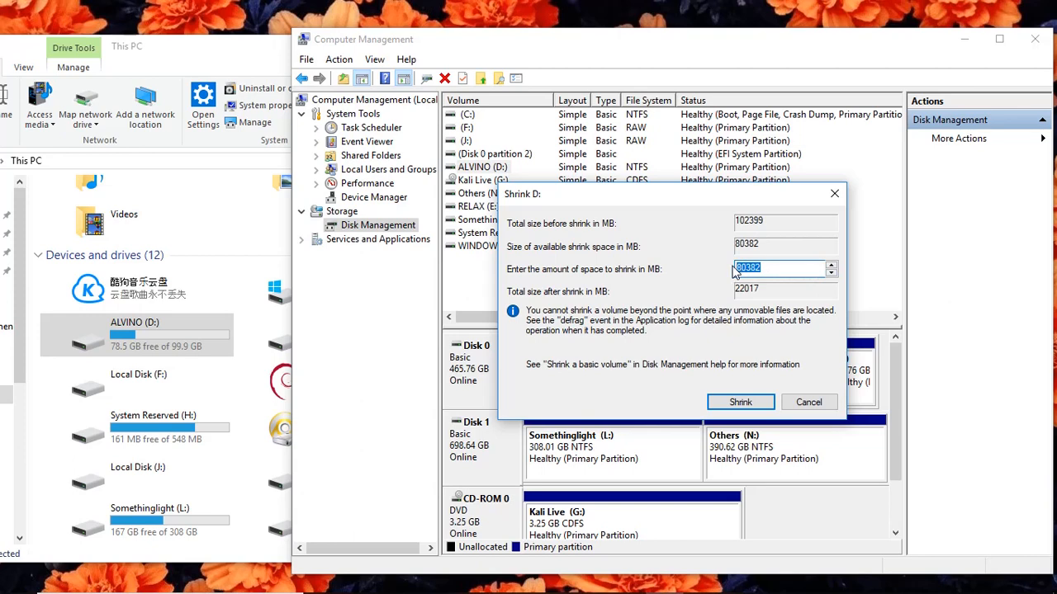
text(20480)
drag(766, 269, 717, 269)
click(740, 403)
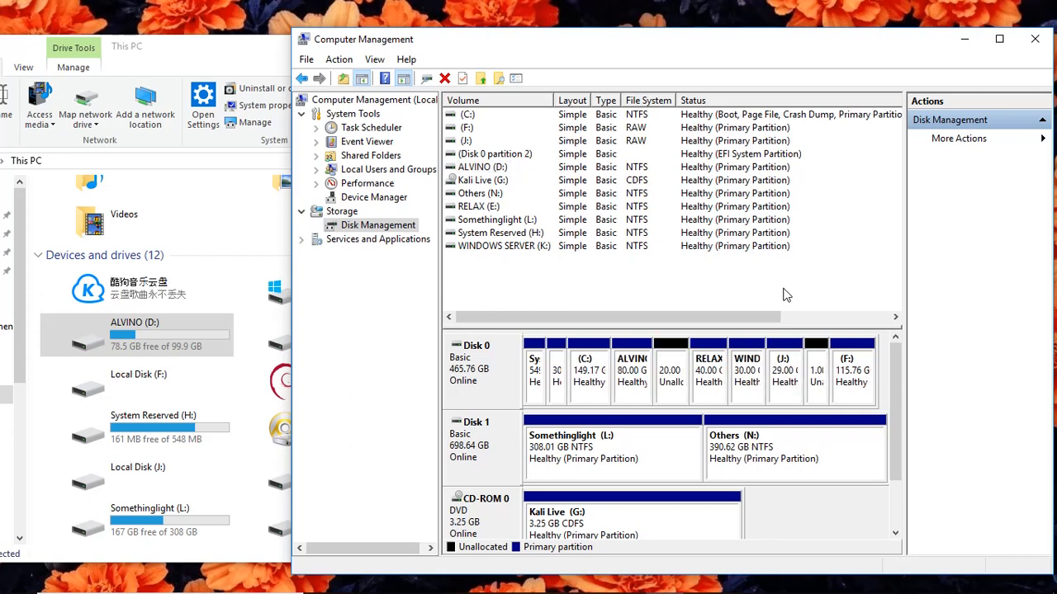
- Look through the drives in This PC, and start a new simple volume of 20479 MB in the unallocated space beside D: on Disk 0
click(672, 355)
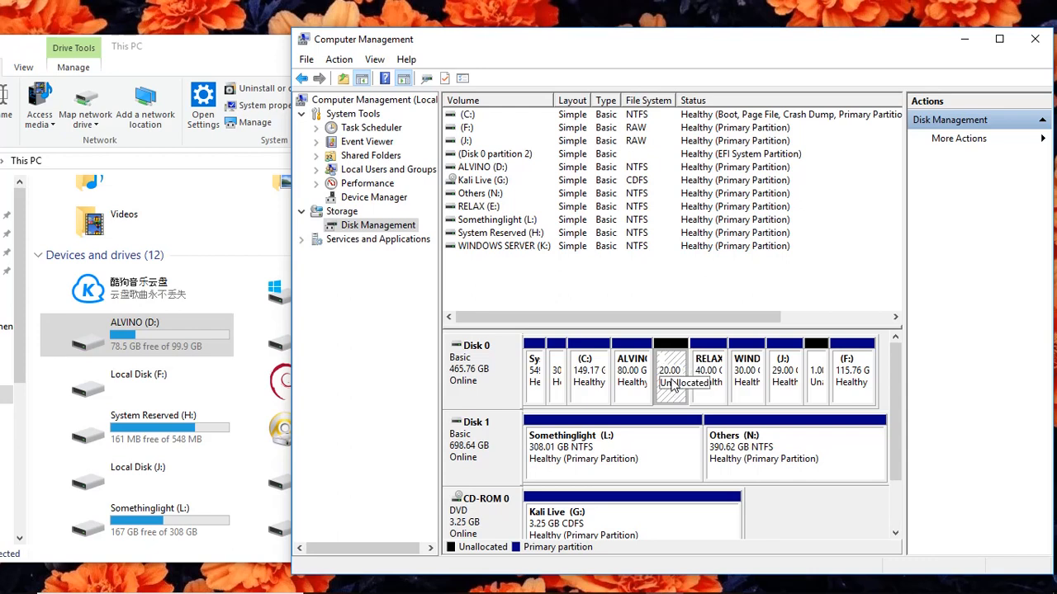
click(28, 473)
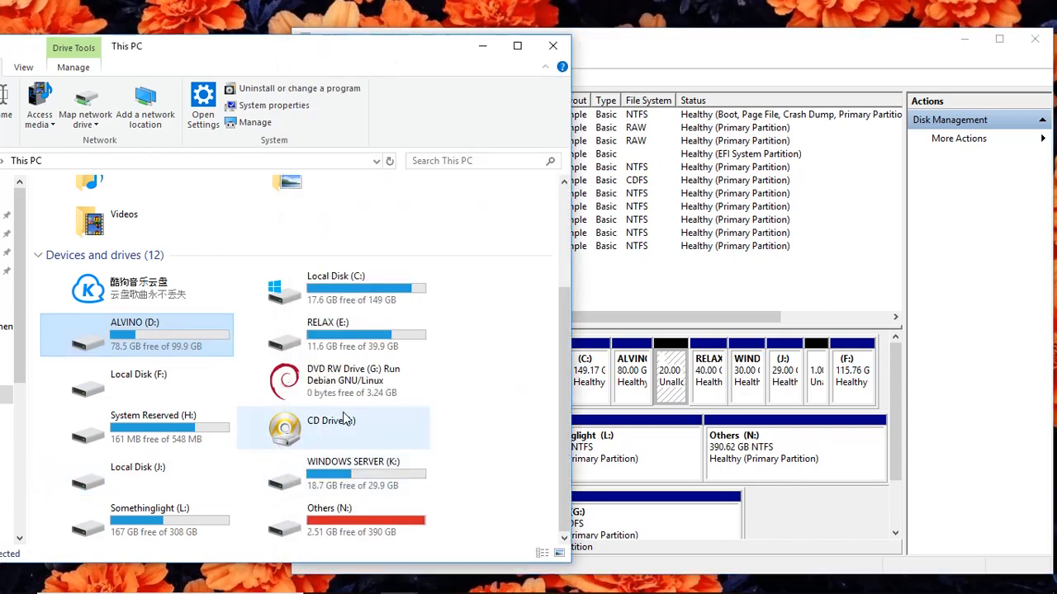
scroll(345, 418, up, 3)
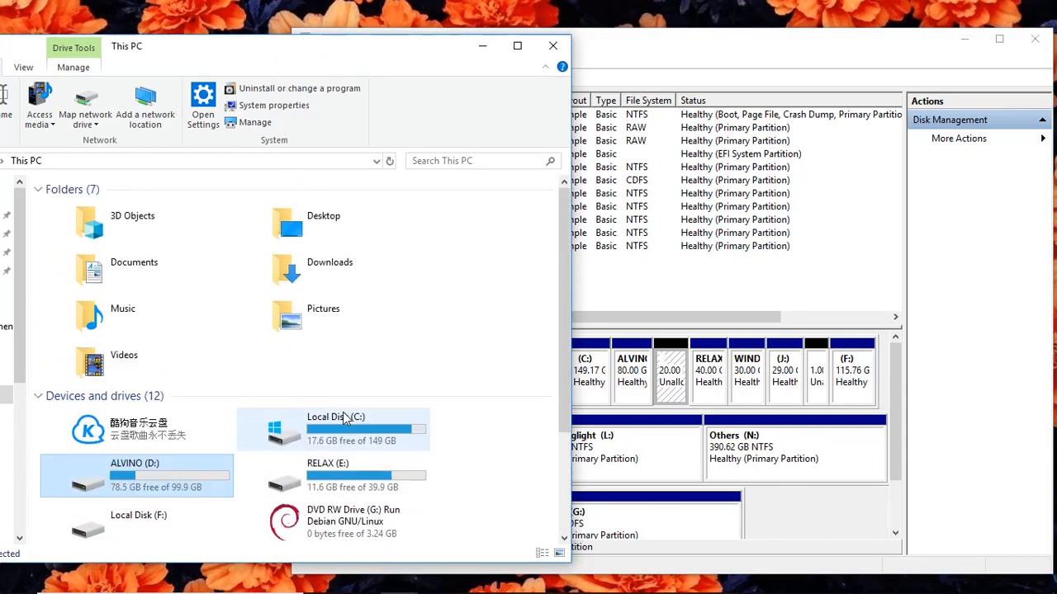
scroll(345, 419, down, 3)
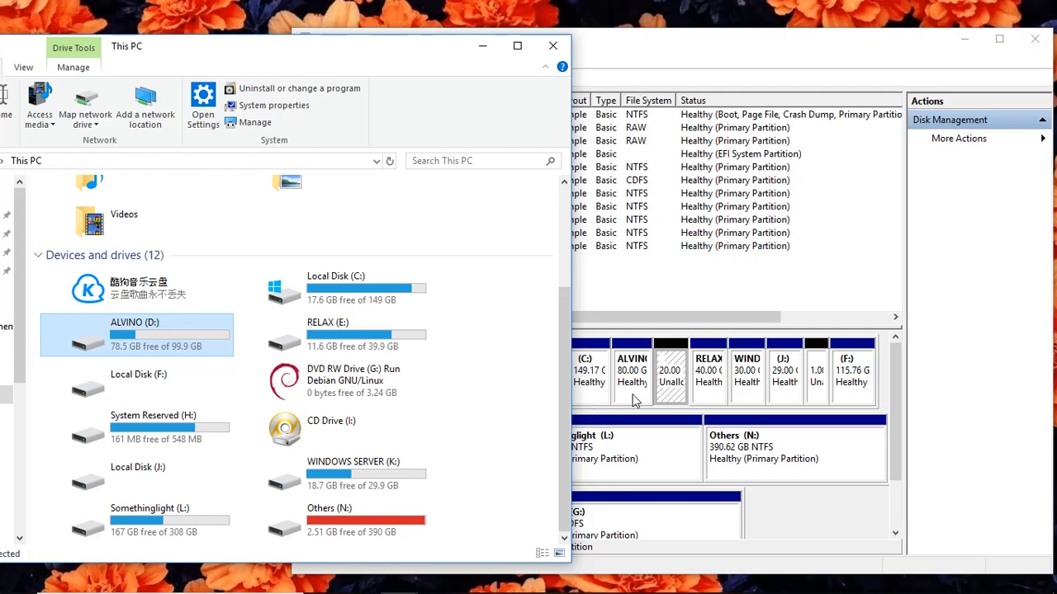
click(669, 351)
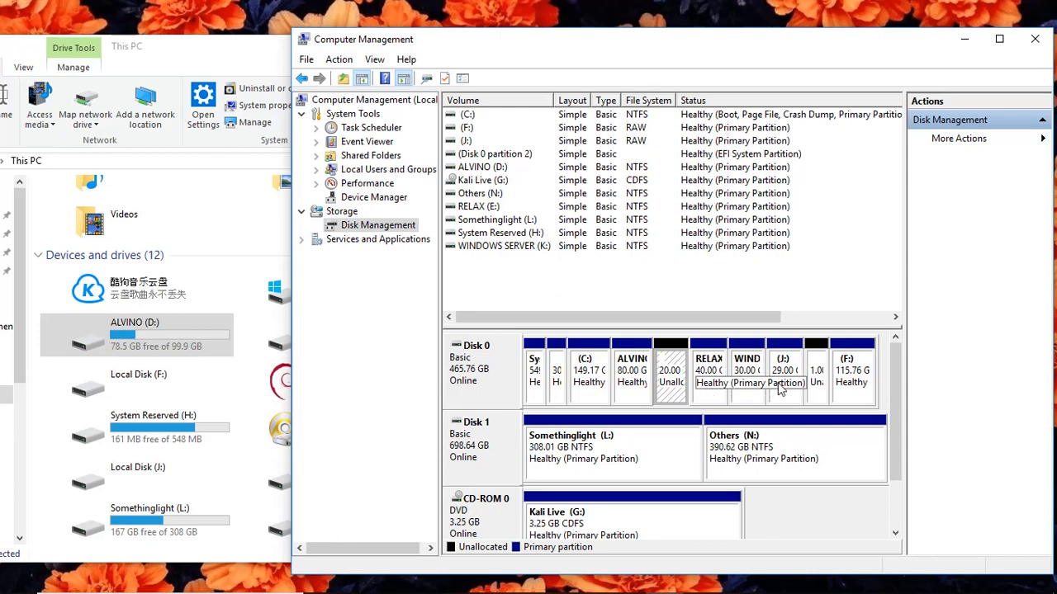
right_click(675, 361)
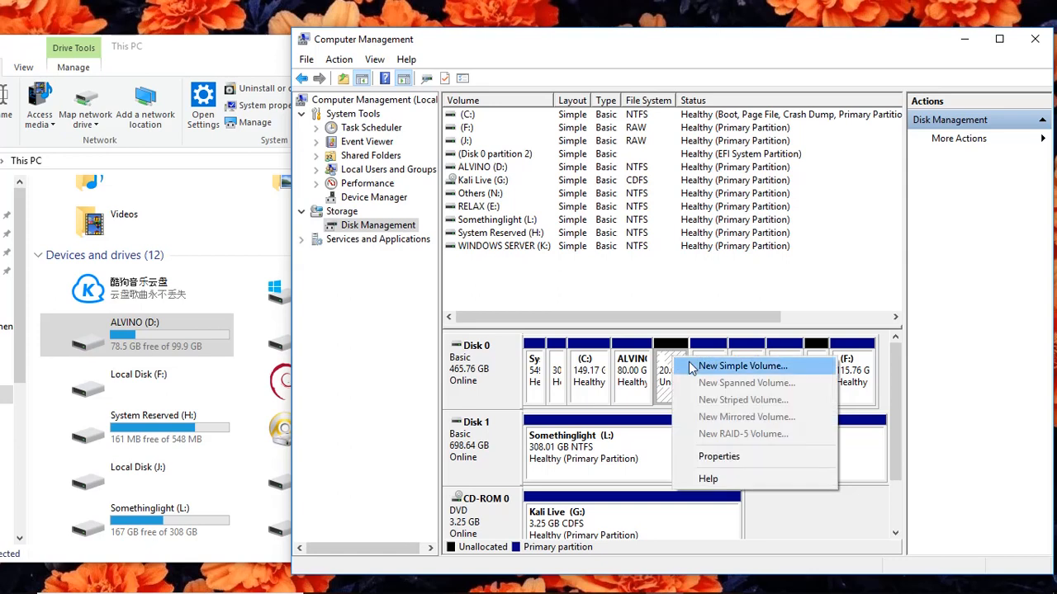
click(691, 366)
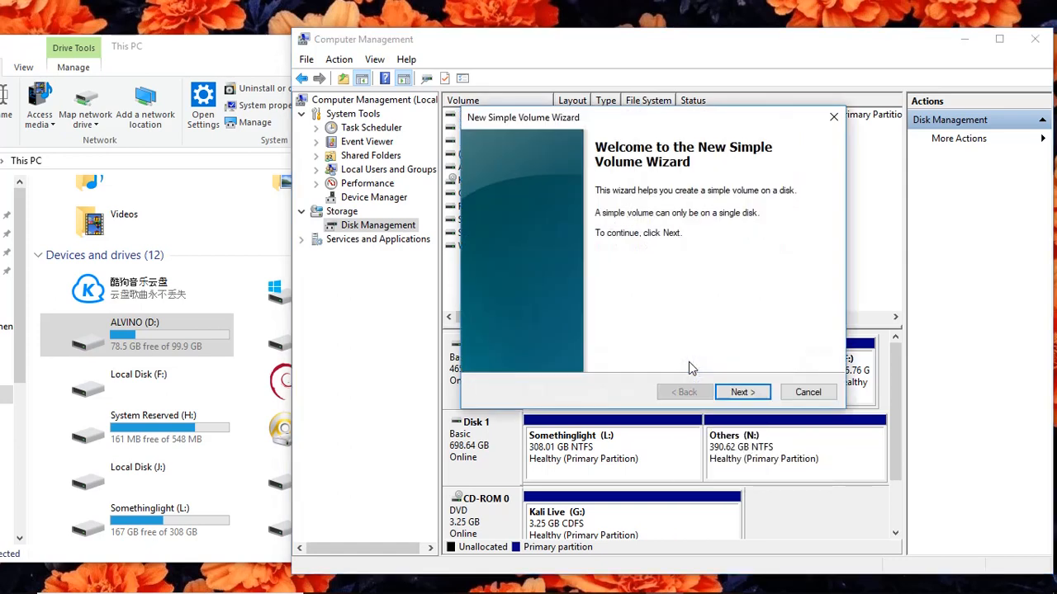
click(739, 393)
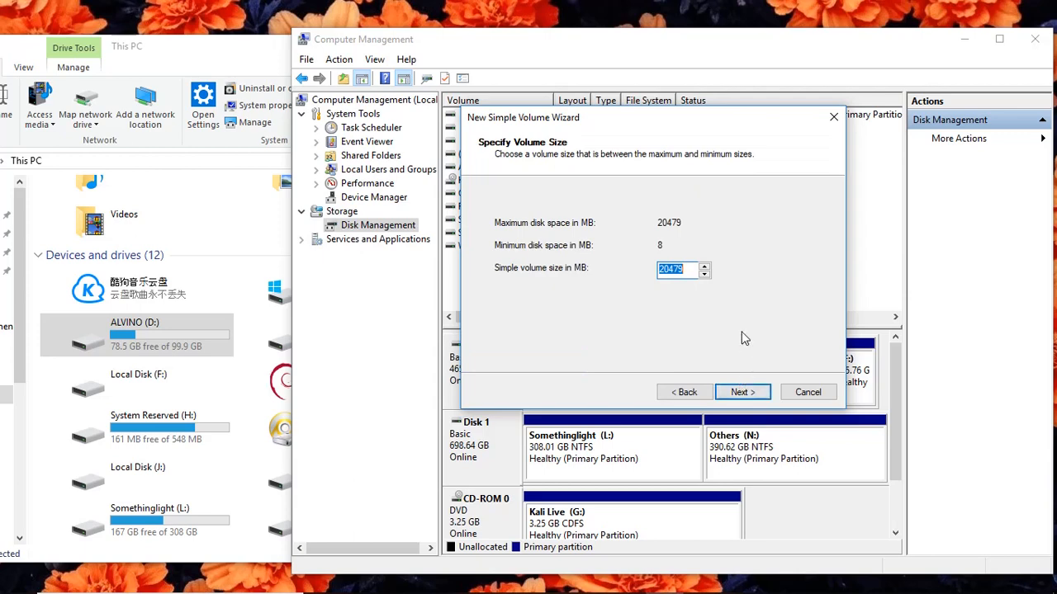
click(739, 394)
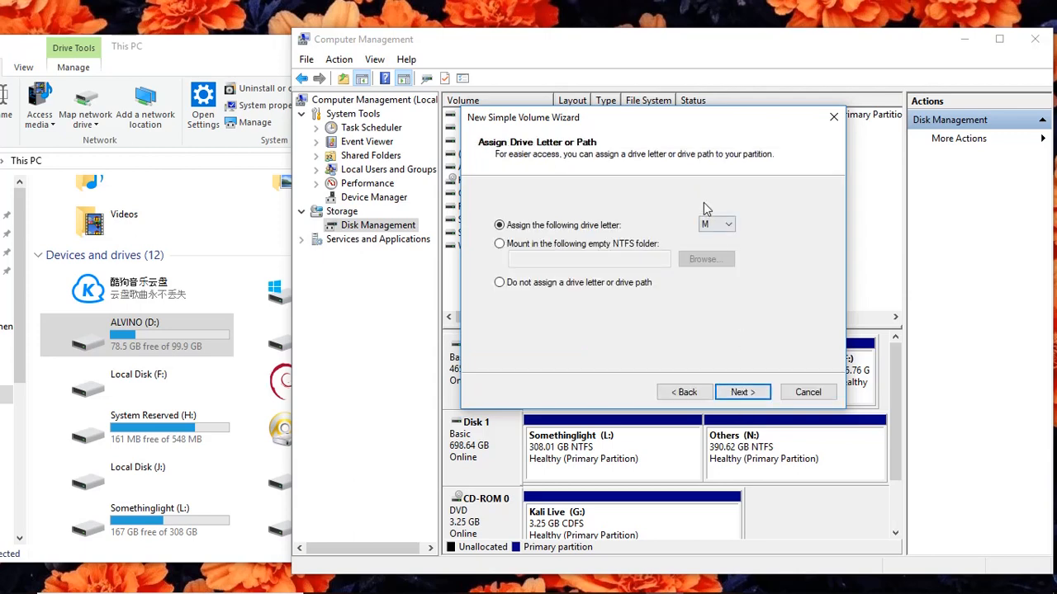
- Keep drive letter M and create the new volume with a quick NTFS format, default allocation unit size and the label Test Partition
click(729, 226)
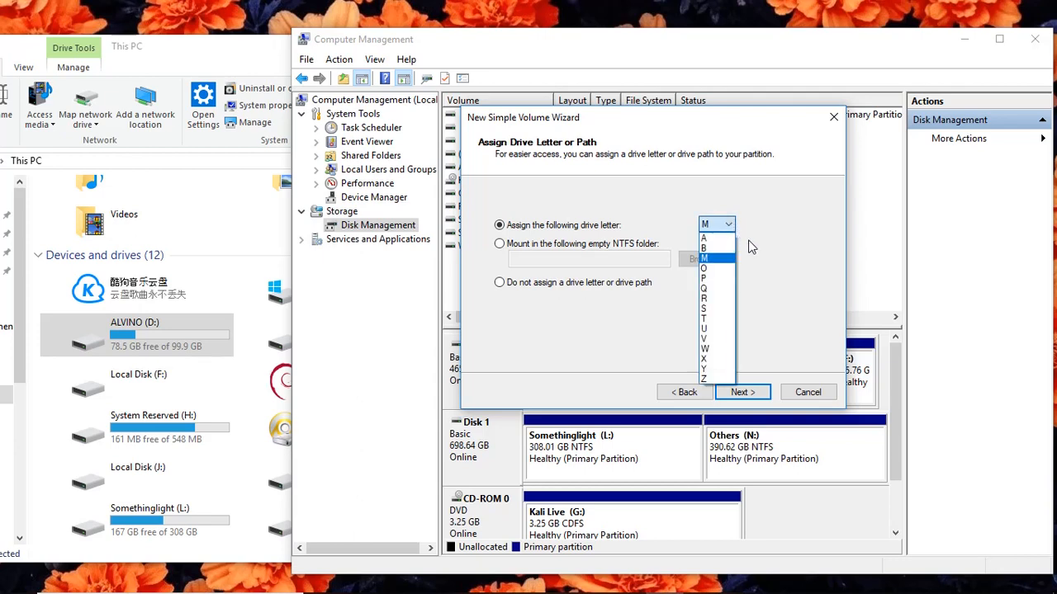
click(750, 247)
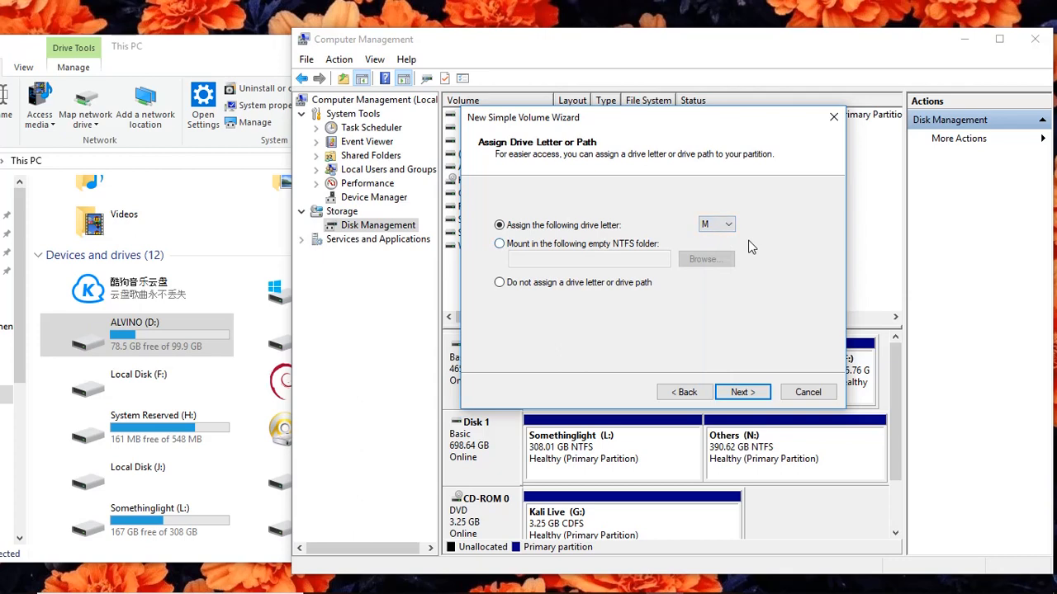
click(743, 393)
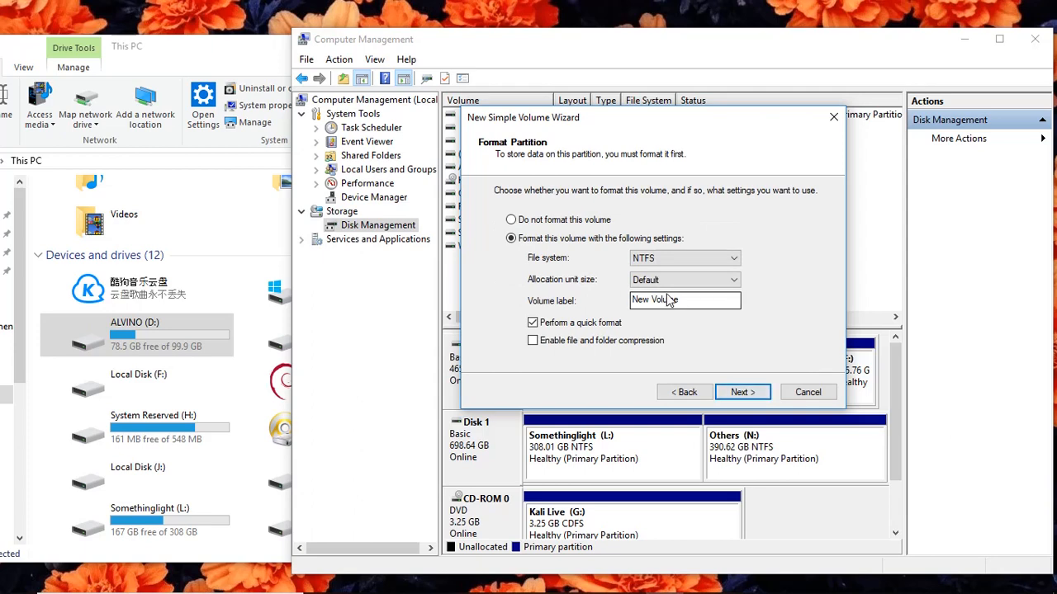
drag(676, 304, 635, 312)
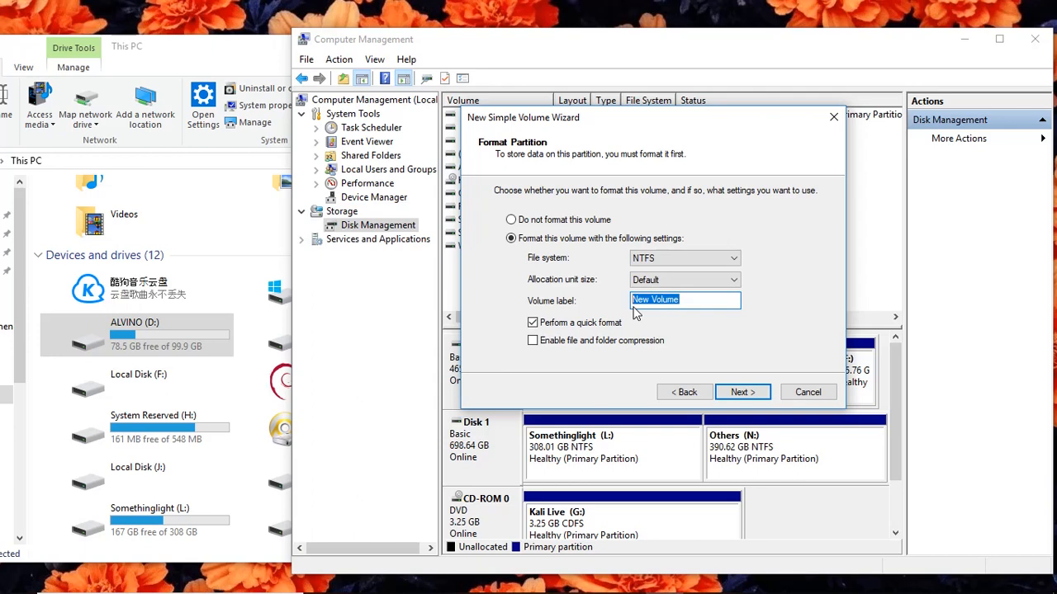
text(Test Partition)
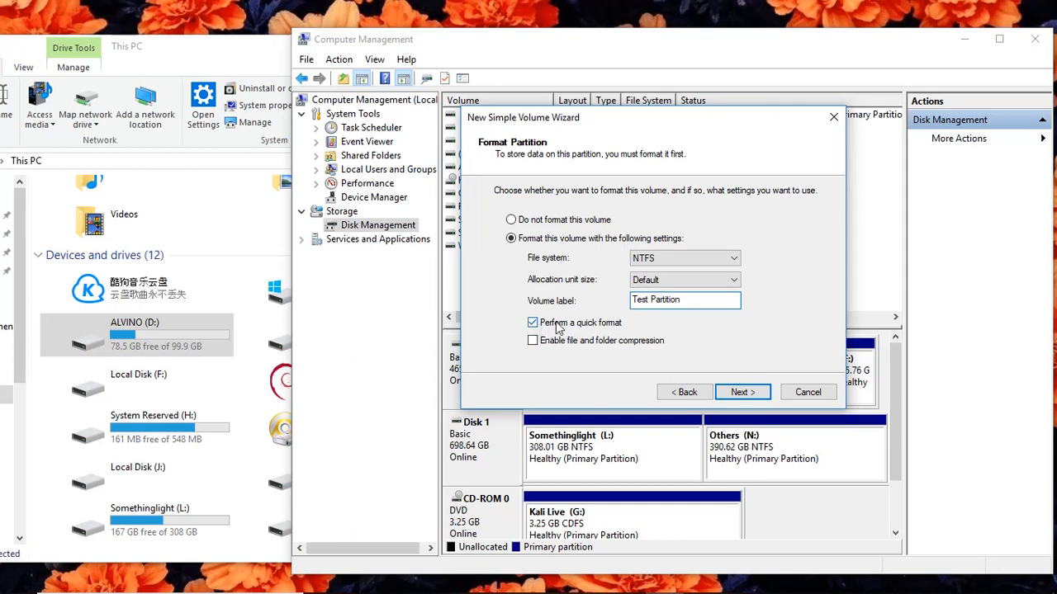
click(743, 392)
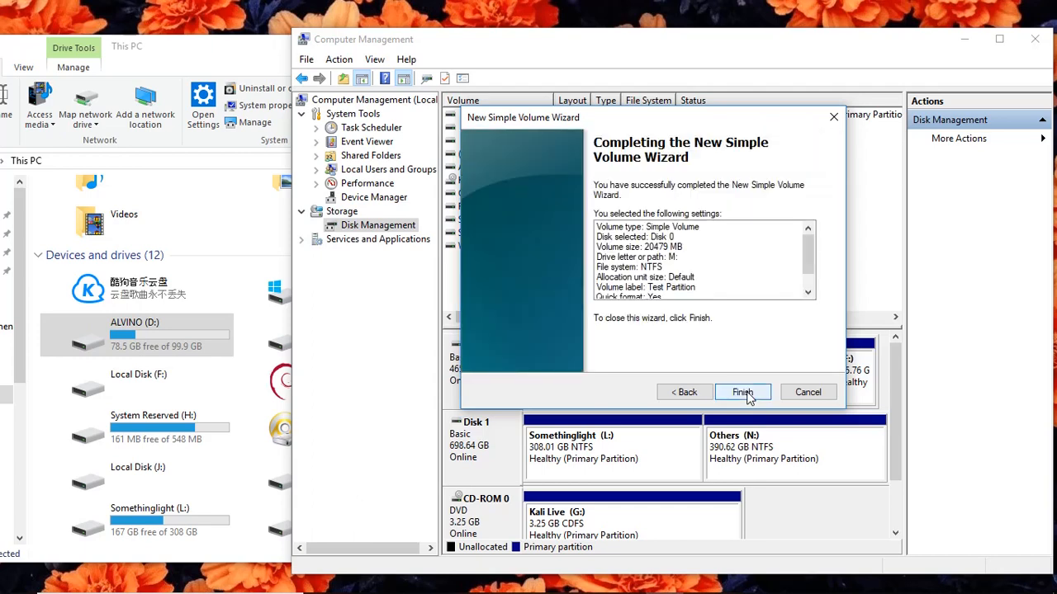
click(743, 392)
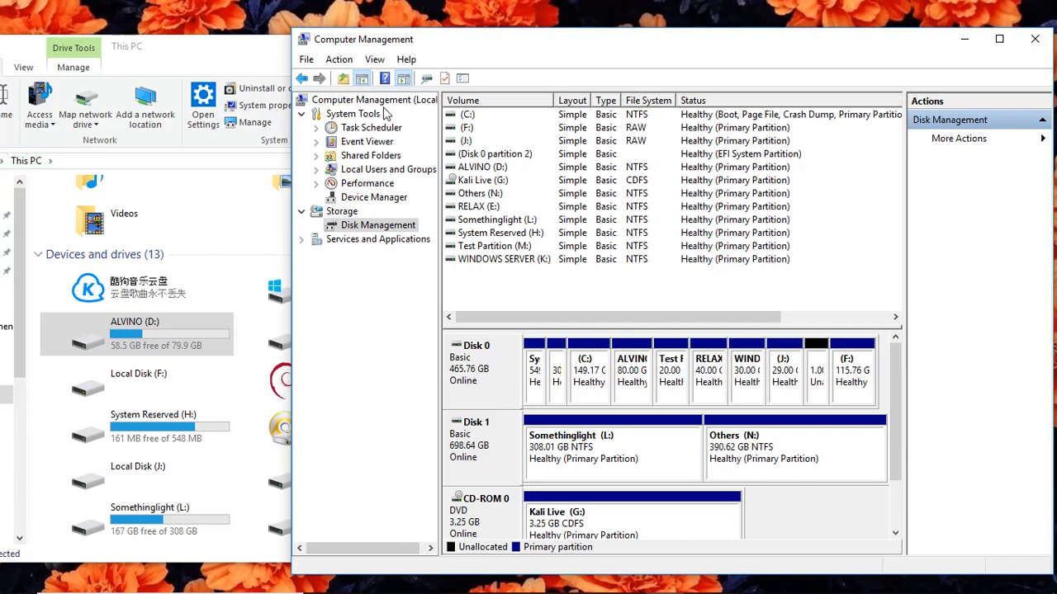
- Check the Test Partition (M:) drive in This PC, and delete its volume from Disk 0 in Disk Management
drag(207, 51, 543, 39)
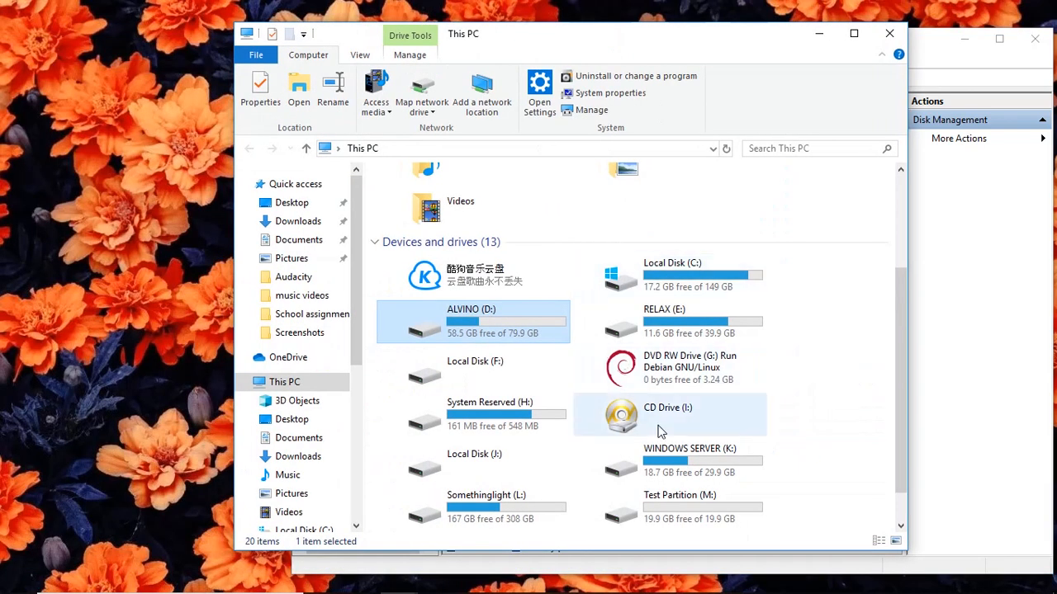
click(699, 509)
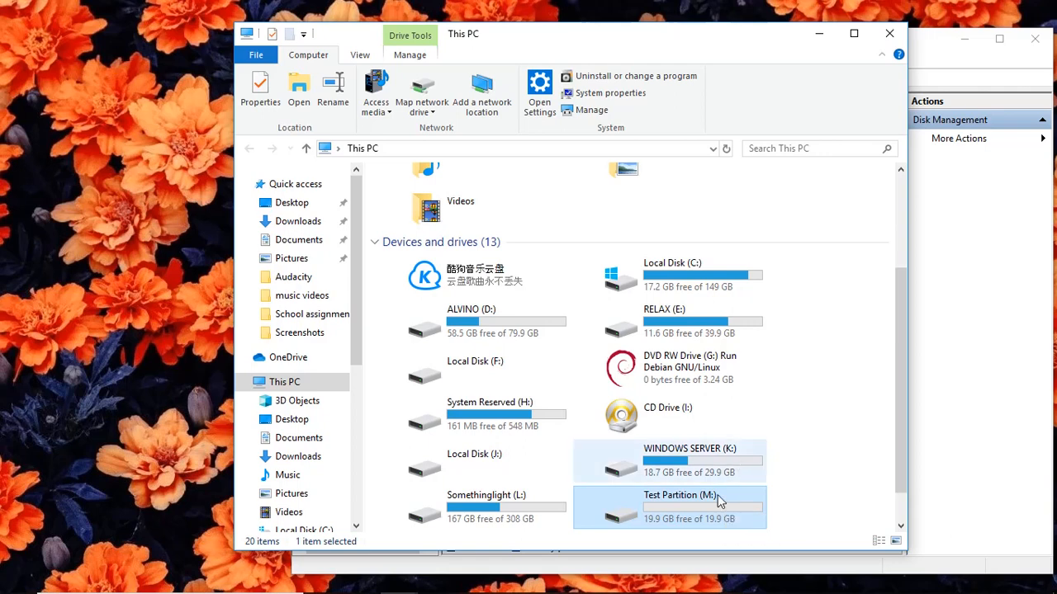
click(1026, 296)
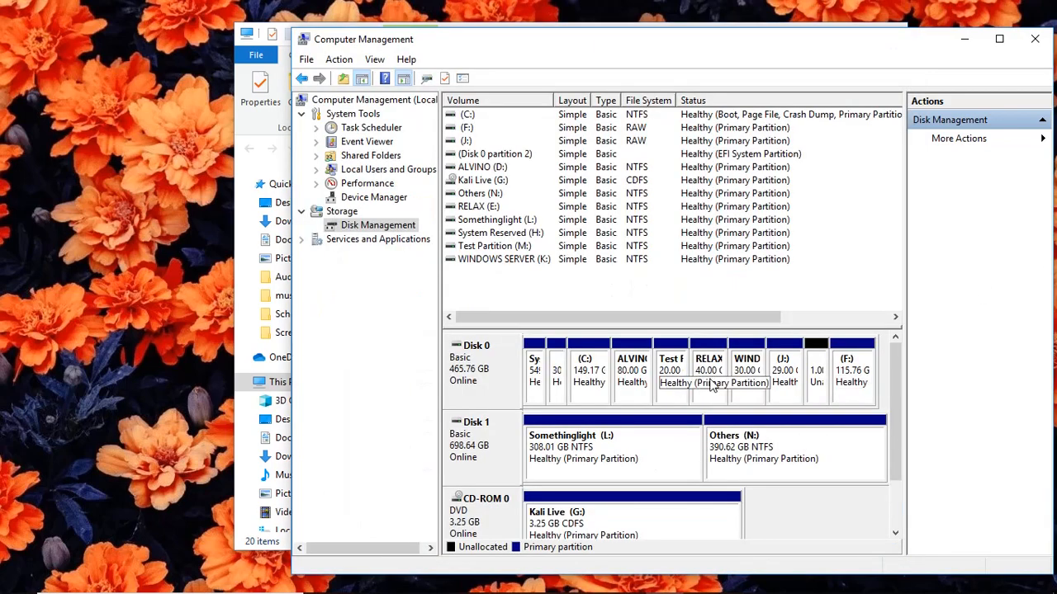
right_click(679, 396)
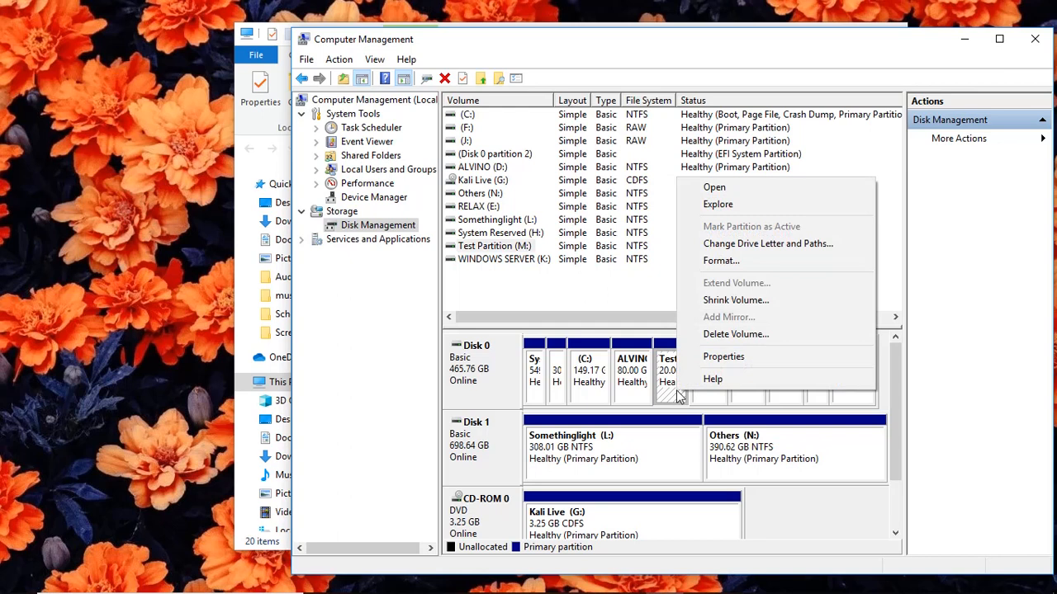
click(734, 336)
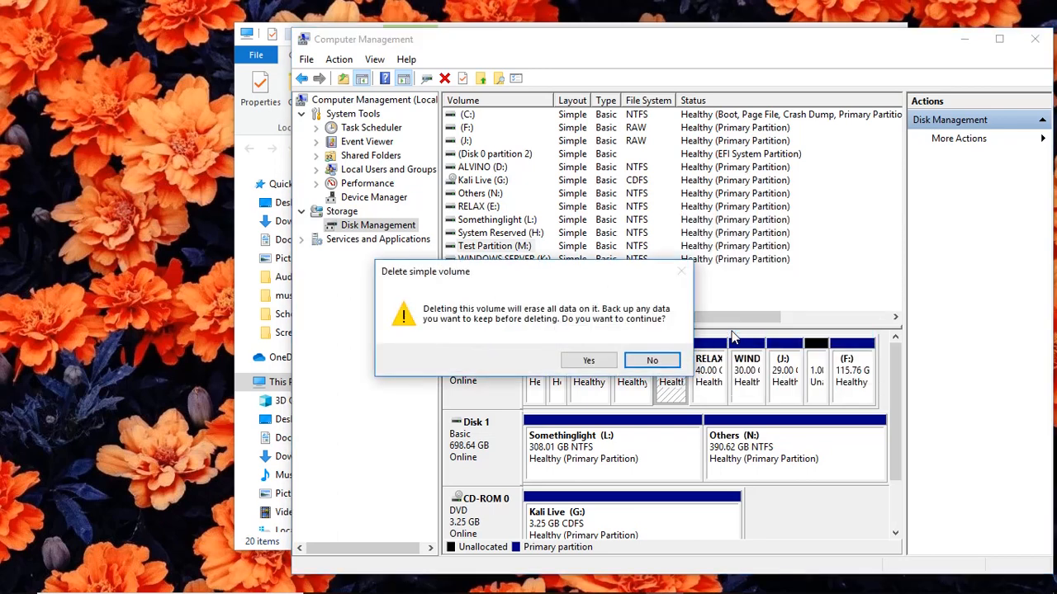
click(607, 366)
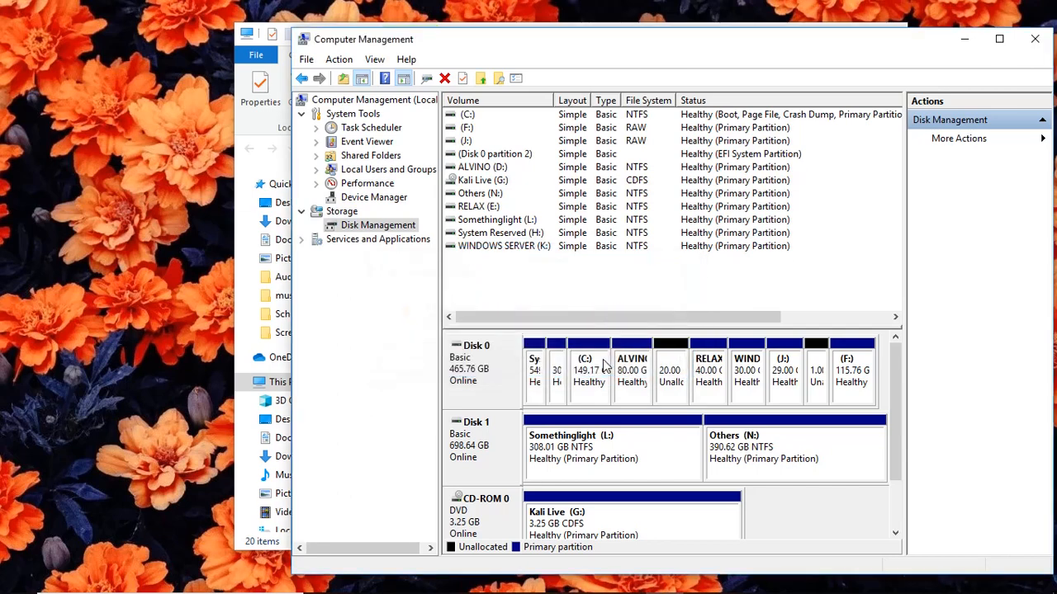
- Extend the D: volume on Disk 0 with 20479 MB of the adjacent unallocated space
right_click(635, 399)
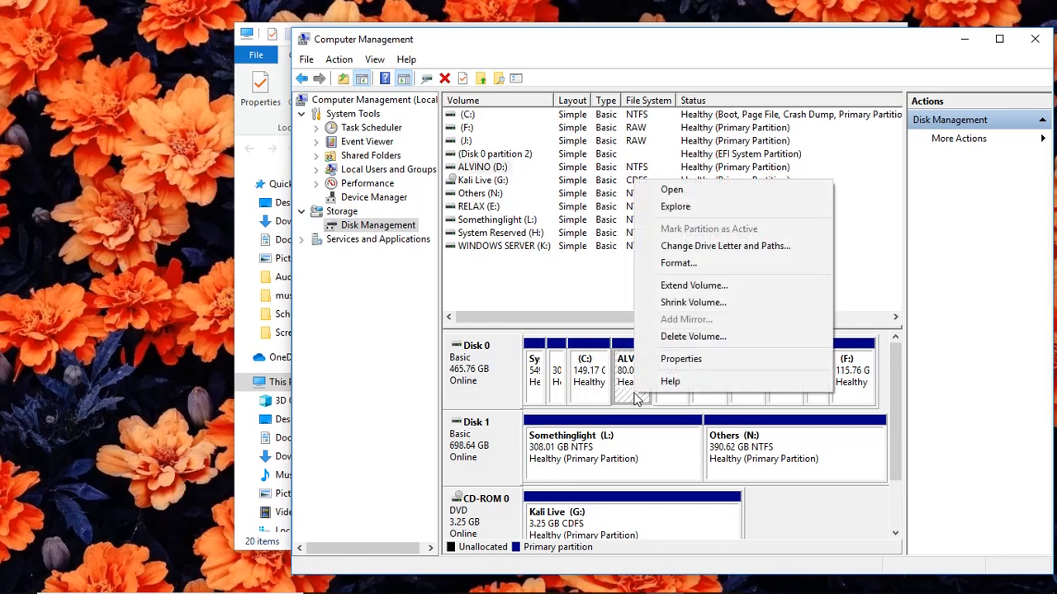
click(692, 287)
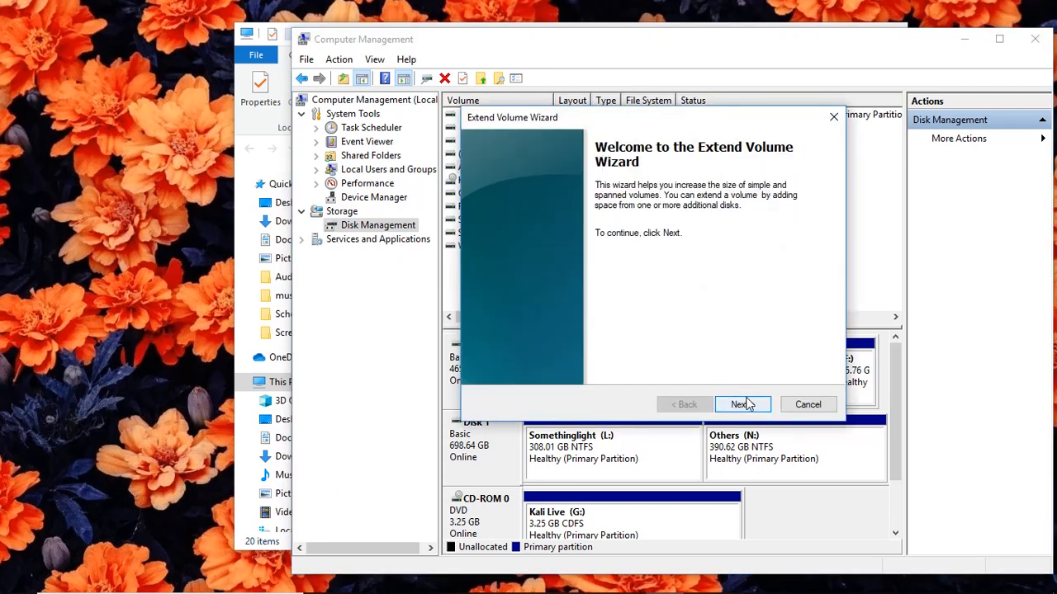
click(745, 404)
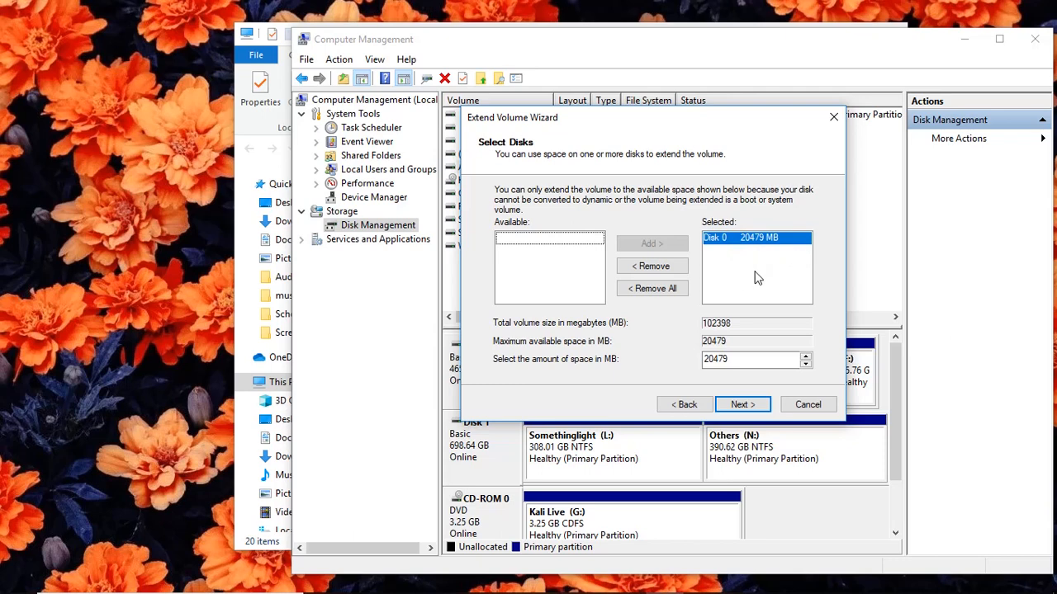
click(748, 410)
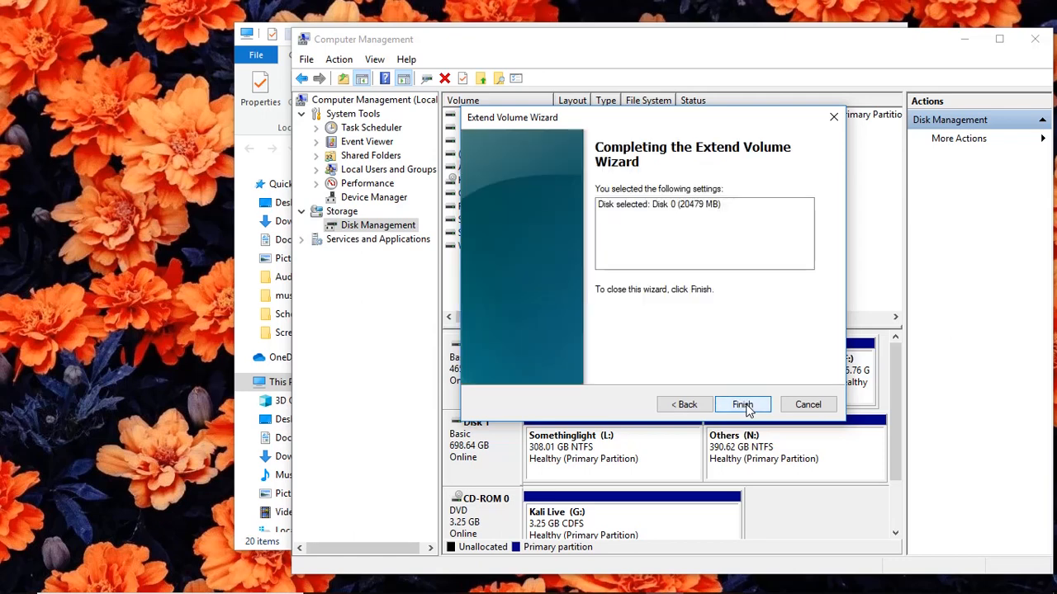
click(744, 407)
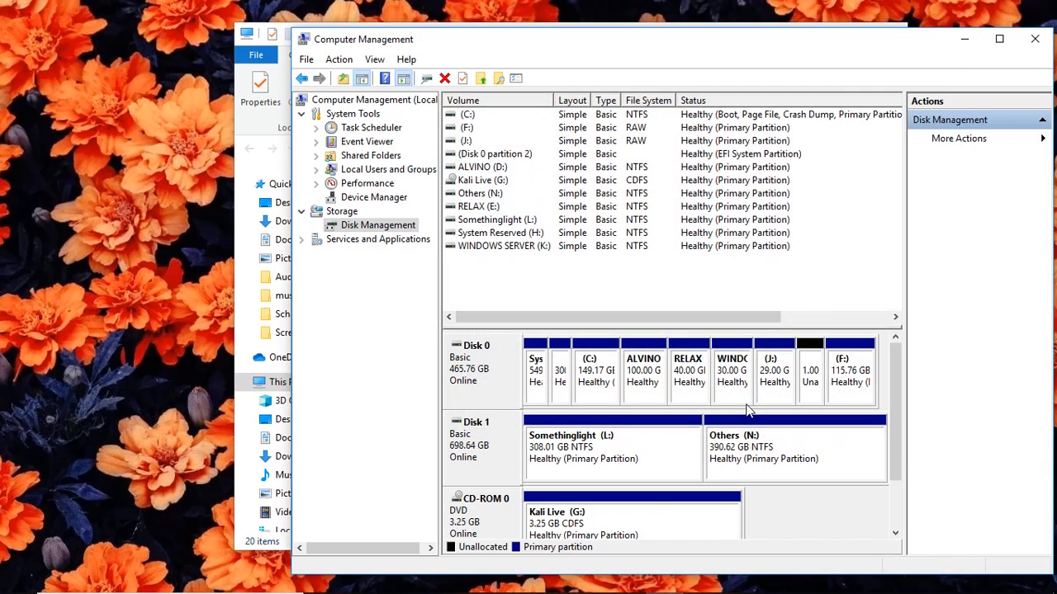
- Minimize the This PC window to clear the desktop
click(654, 375)
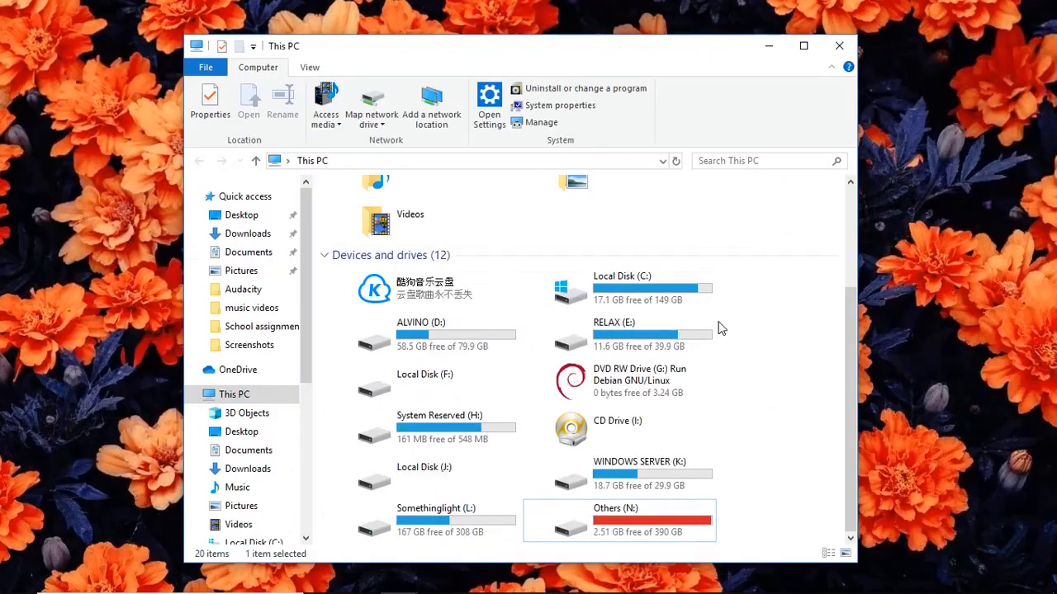
click(773, 48)
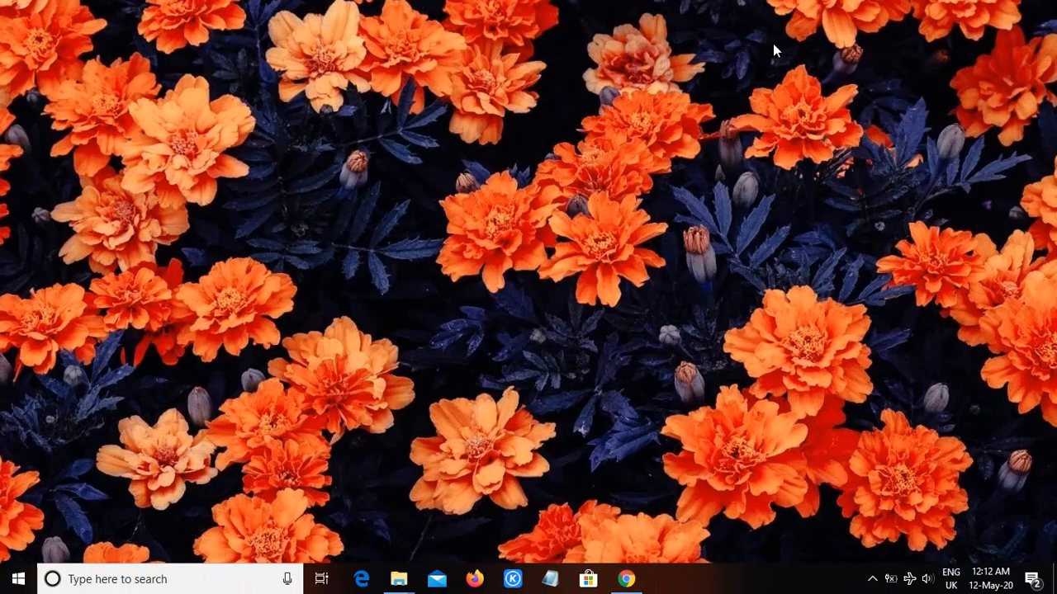